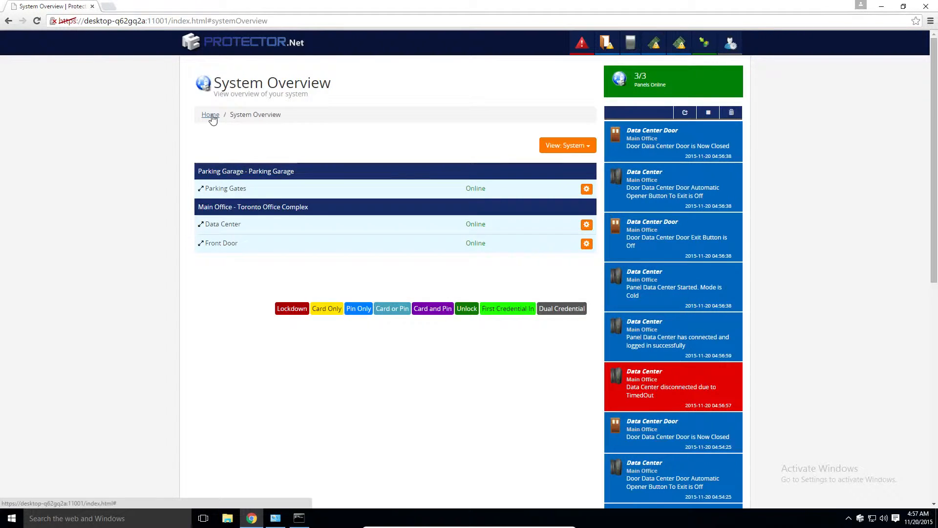
Open the area list of the Main Office site for editing
click(211, 116)
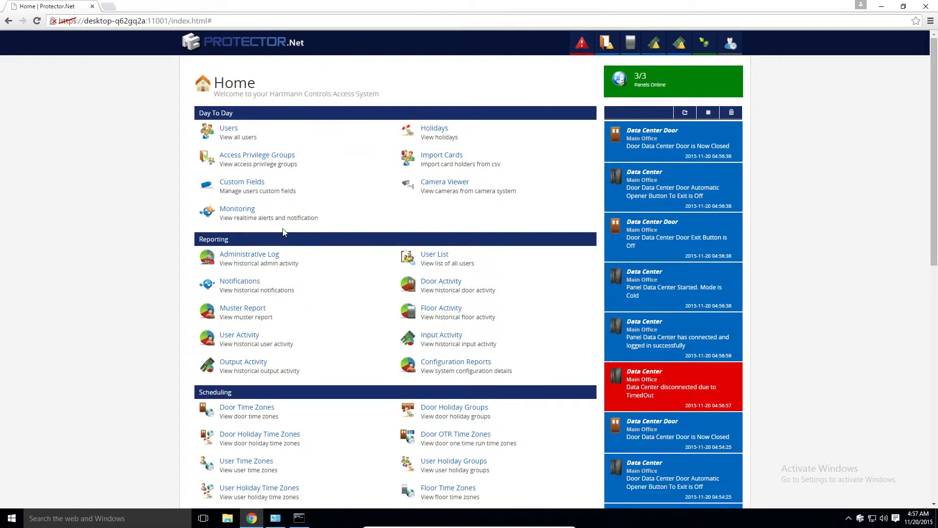
scroll(284, 234, down, 4)
scroll(266, 266, down, 4)
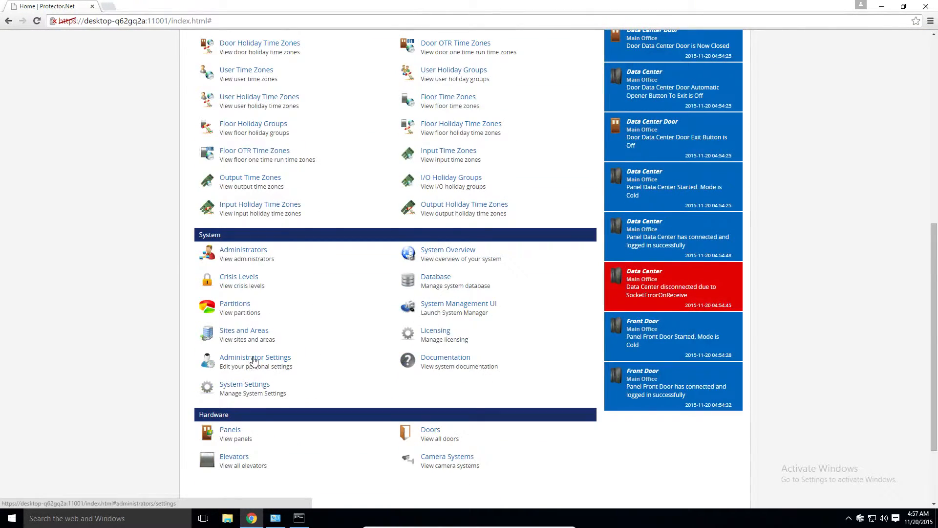
click(254, 335)
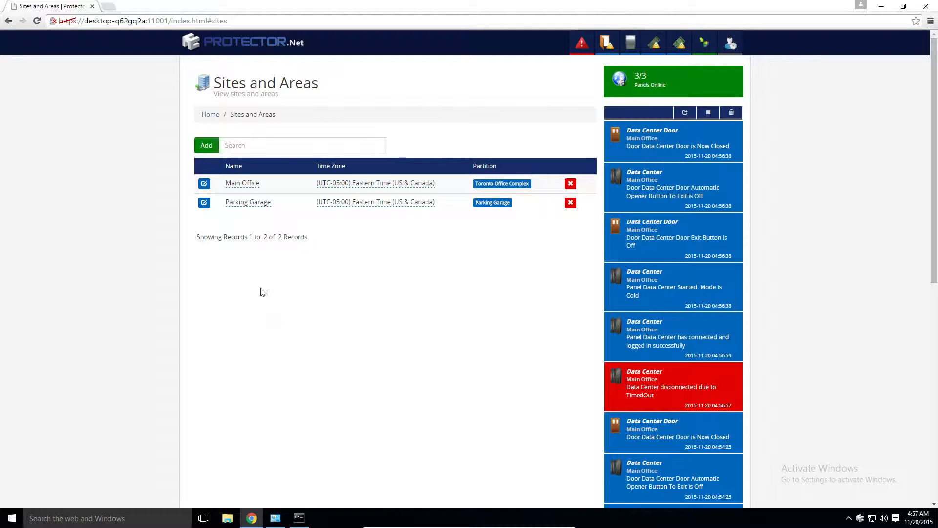
click(203, 183)
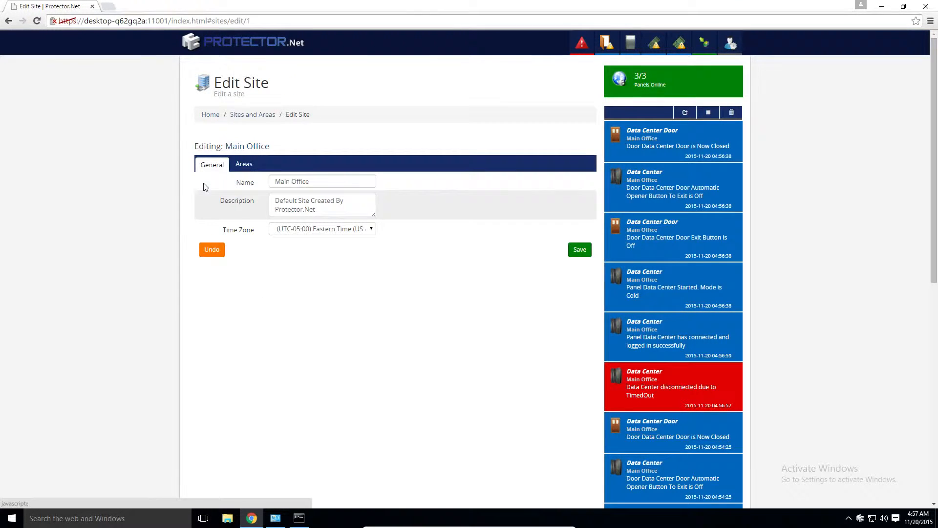
click(244, 166)
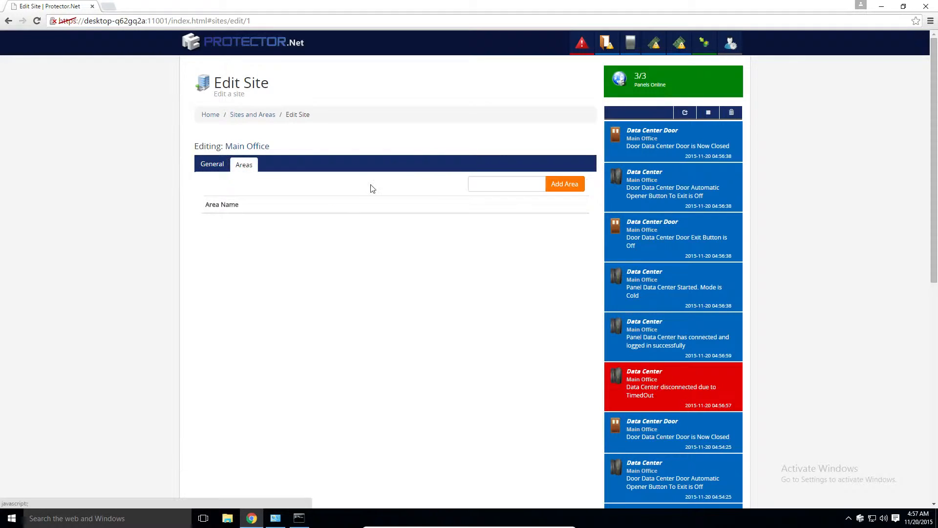
Add an area named Data Center to the Main Office site
click(507, 185)
click(507, 184)
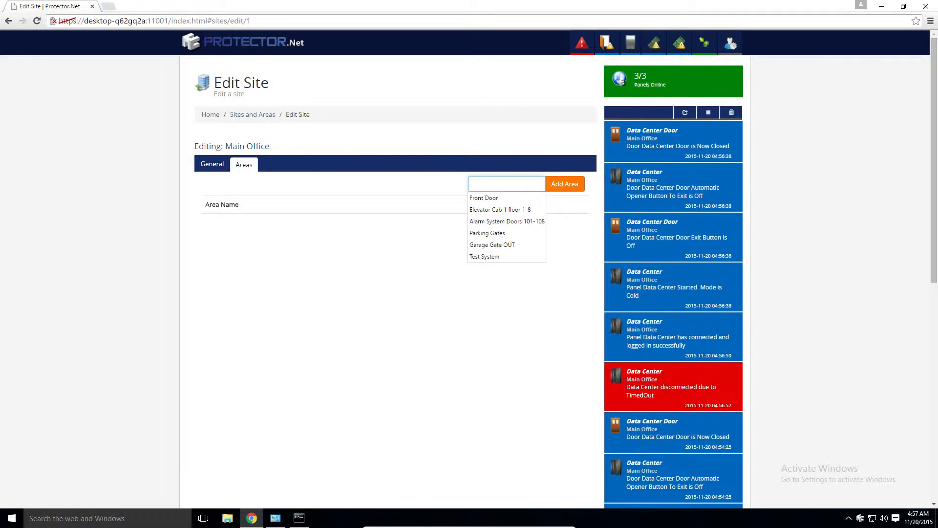
text(Data Center)
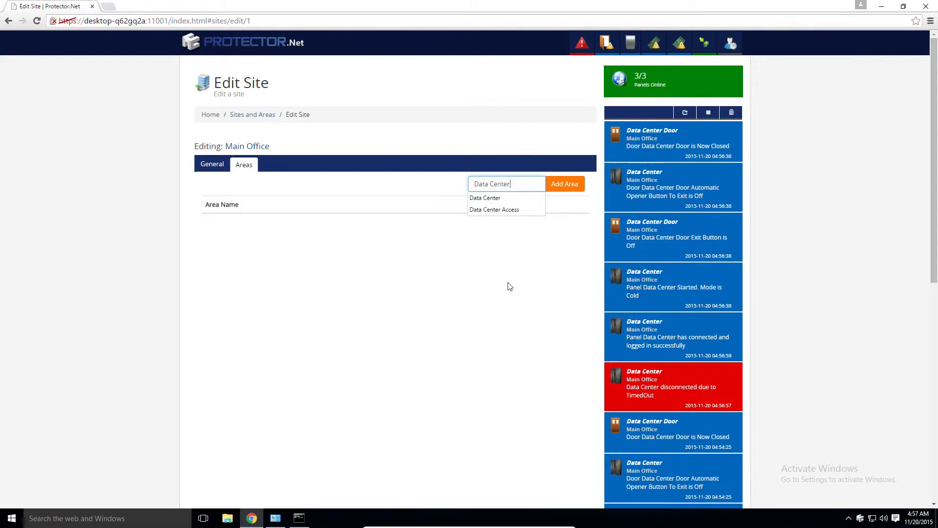
click(537, 235)
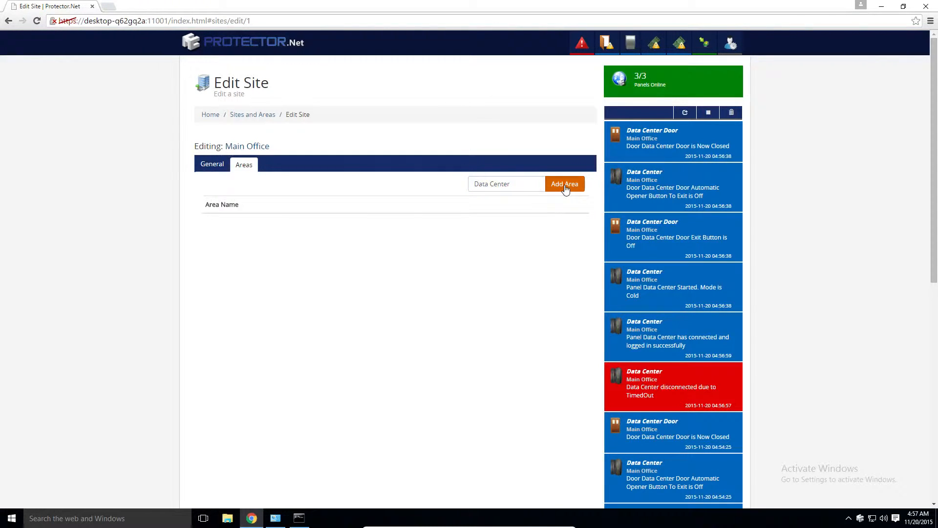
click(562, 184)
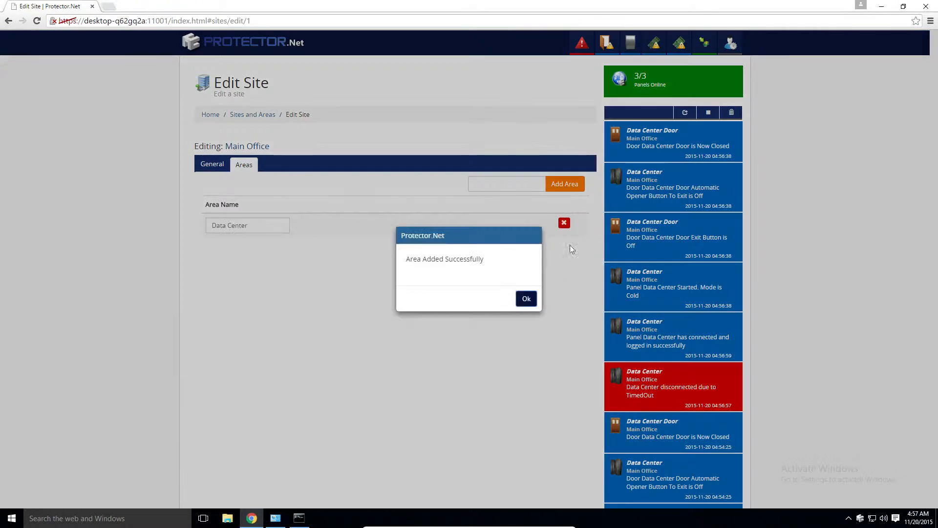
click(534, 301)
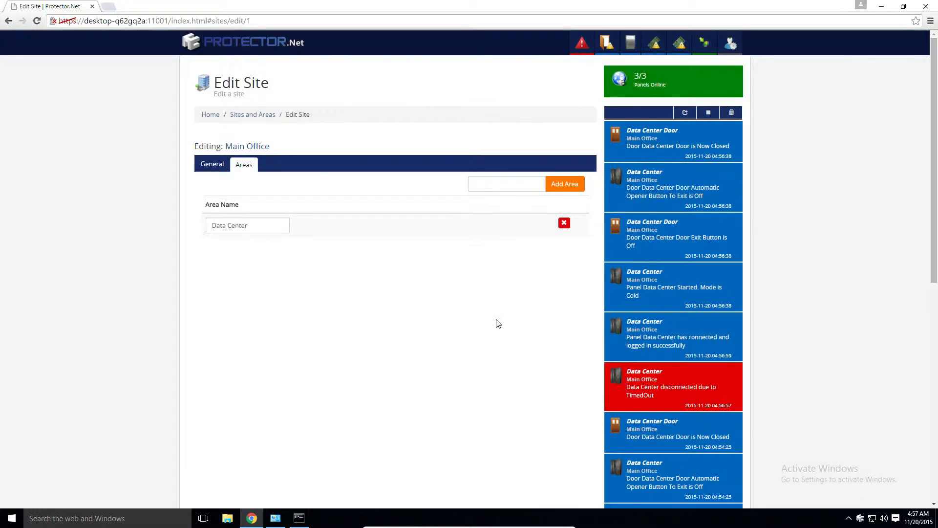
Open the Data Center Door for editing and review its Reader 1 and Reader 2 settings
click(210, 115)
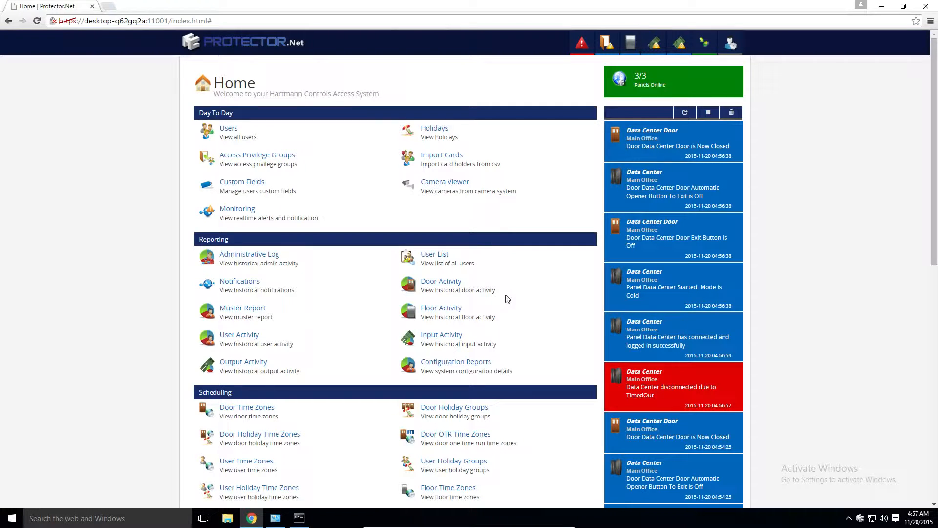
scroll(507, 298, down, 8)
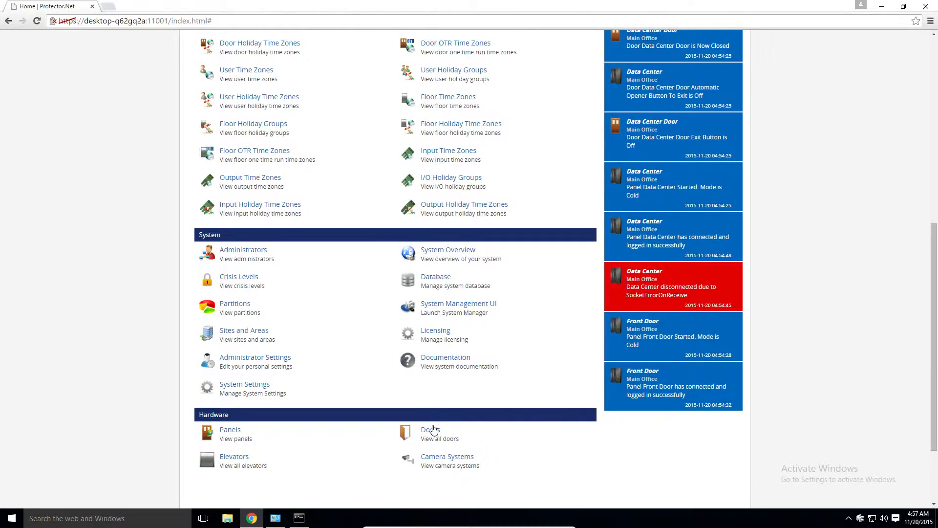
click(430, 430)
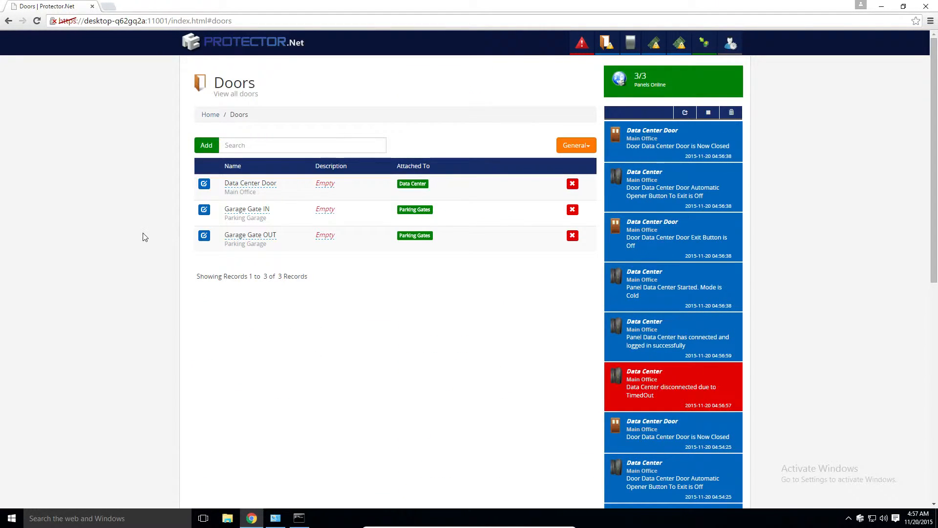
click(204, 184)
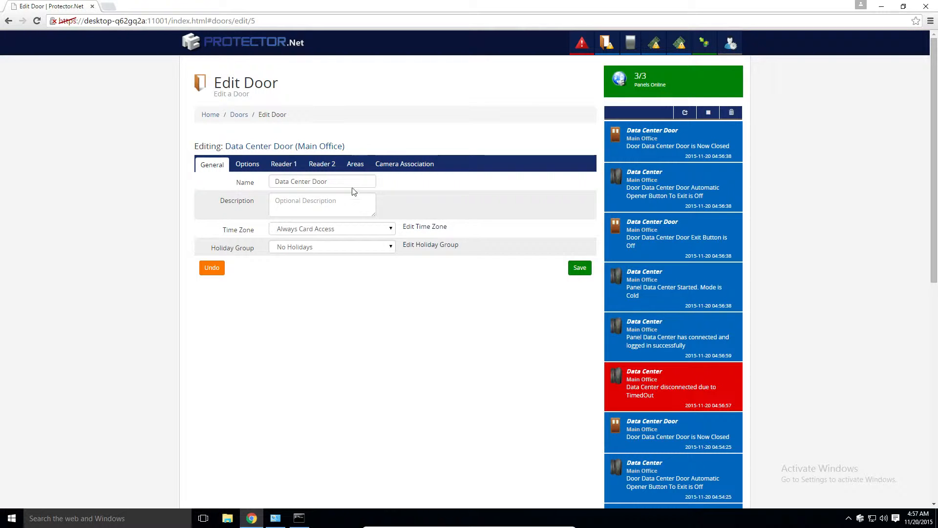
click(299, 165)
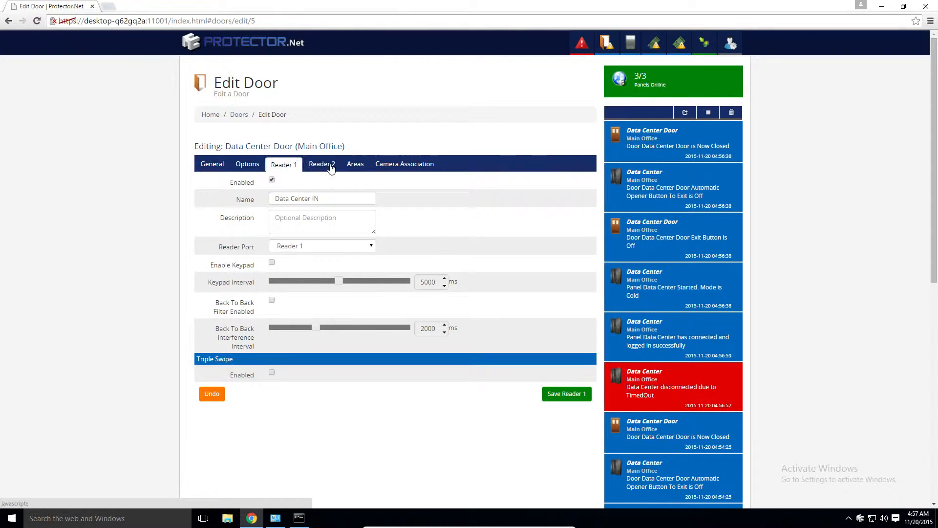
click(330, 166)
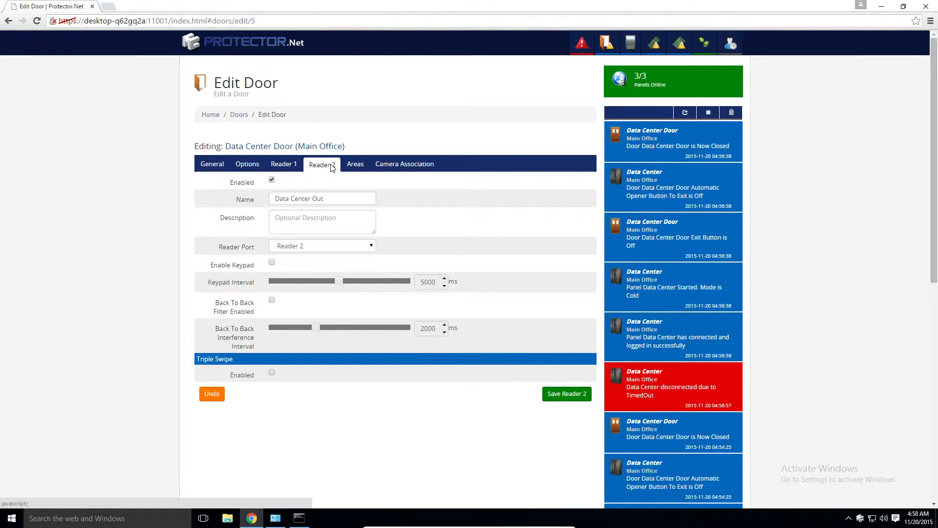
Make Reader 1 of the Data Center Door grant access to the Data Center area, leaving Reader 2 on No Area
click(361, 168)
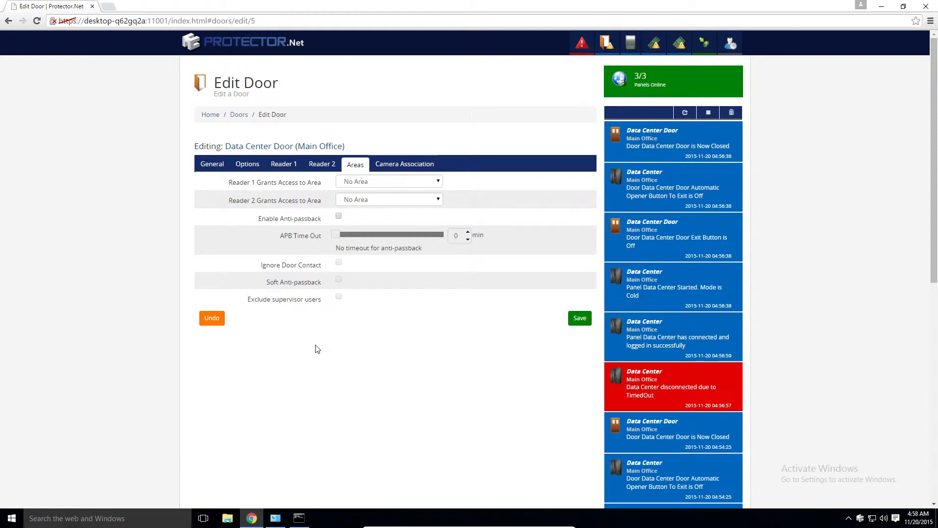
click(396, 186)
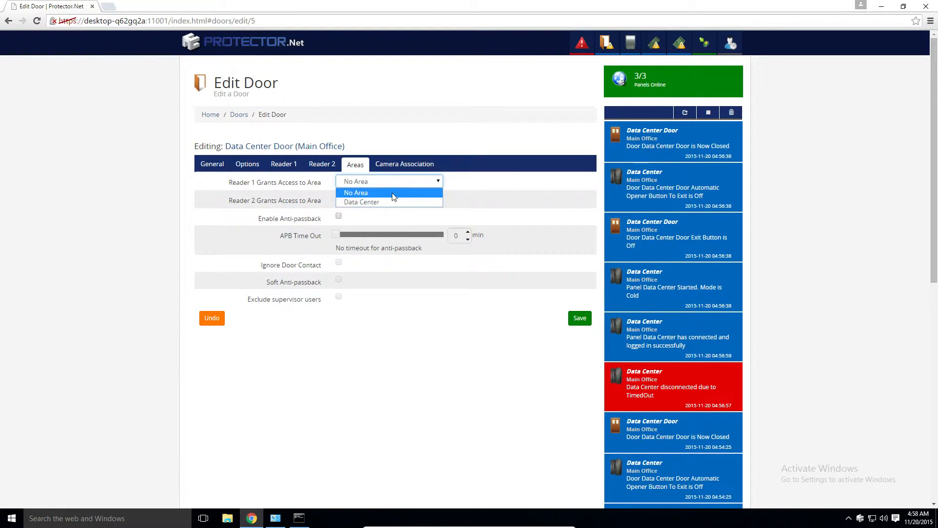
click(391, 202)
click(388, 198)
click(388, 197)
click(482, 198)
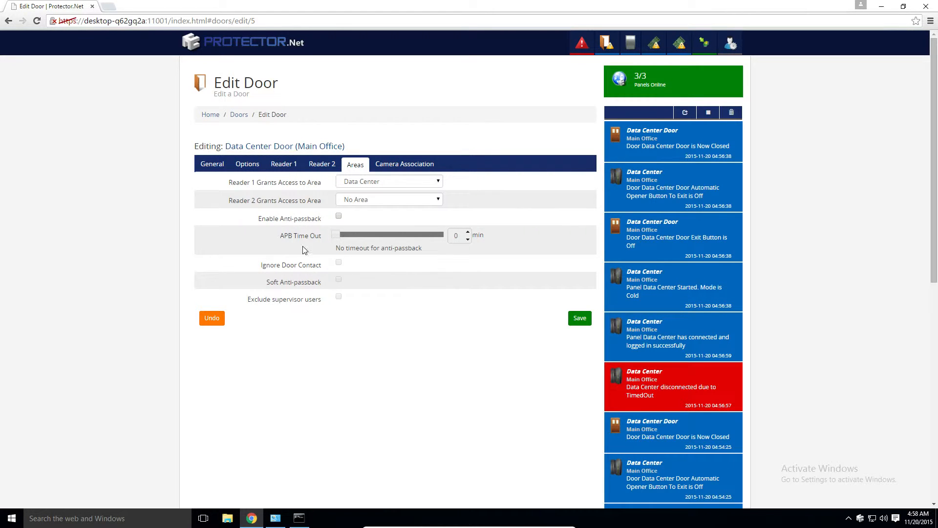
Enable anti-passback and Ignore Door Contact for the Data Center Door and save the door
click(339, 216)
click(341, 263)
click(571, 321)
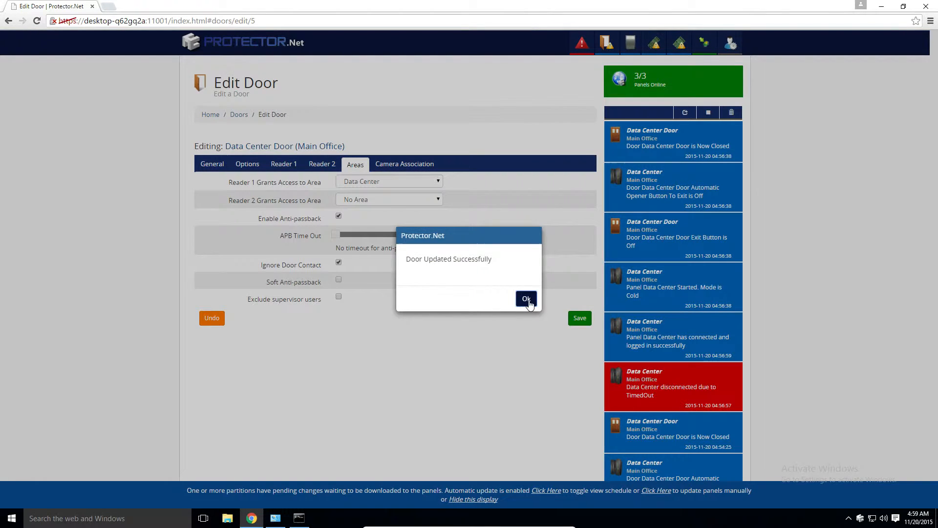
click(527, 300)
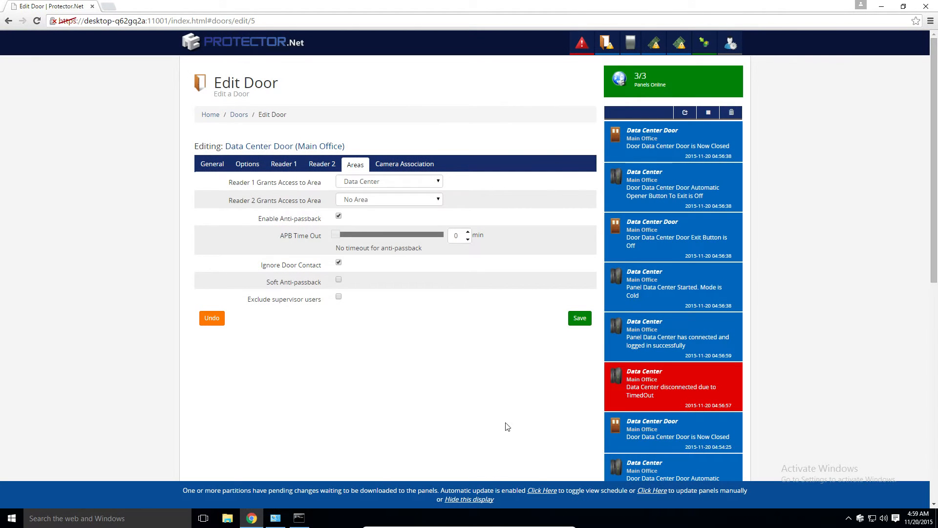
Manually update the panels with the pending Data Center Door changes and dismiss the update status
click(652, 490)
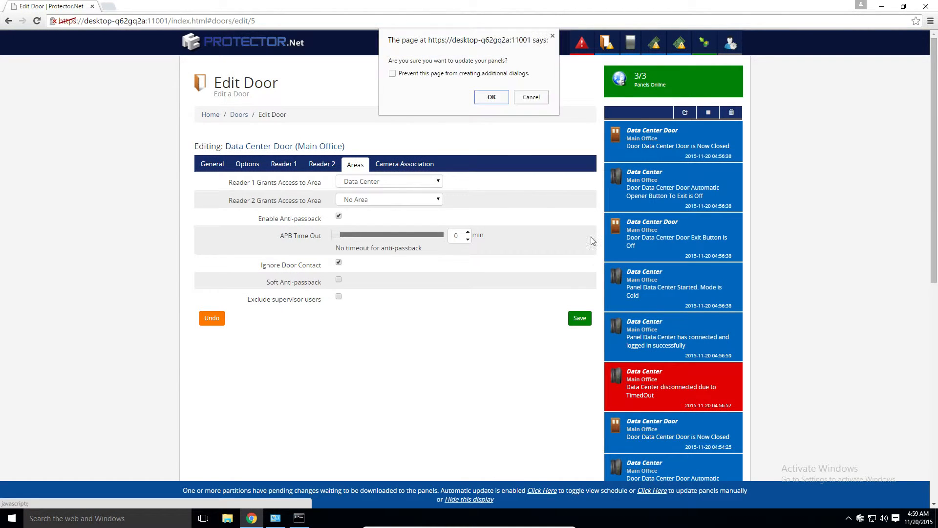
click(492, 97)
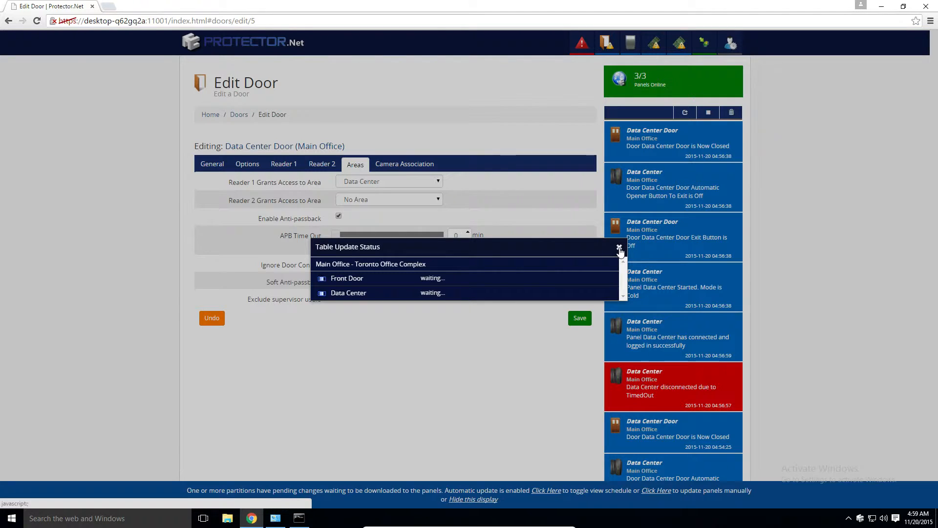
click(619, 247)
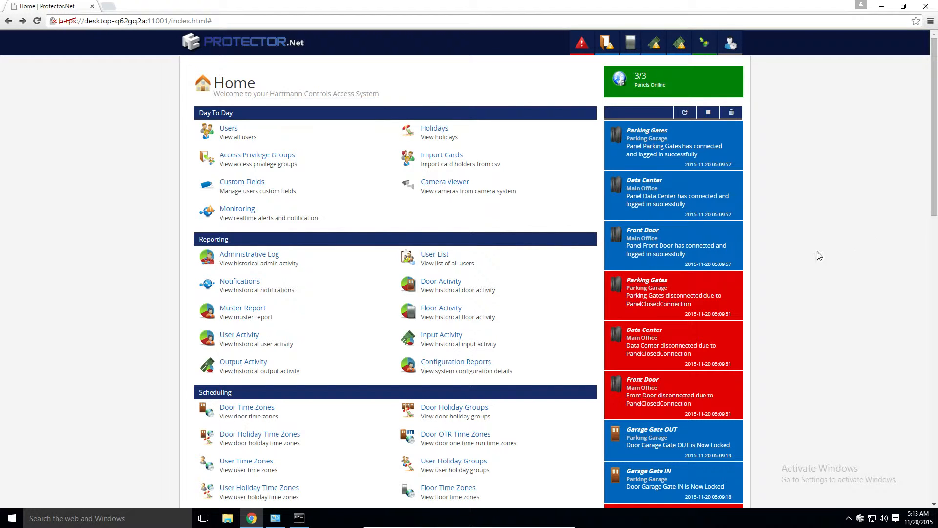
Open the area settings of the Garage Gate IN door
scroll(802, 264, down, 9)
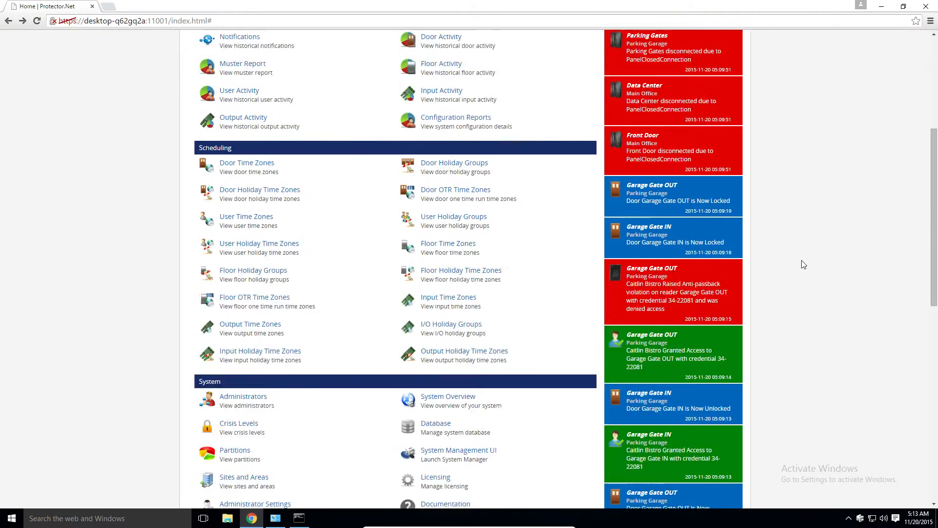
click(430, 384)
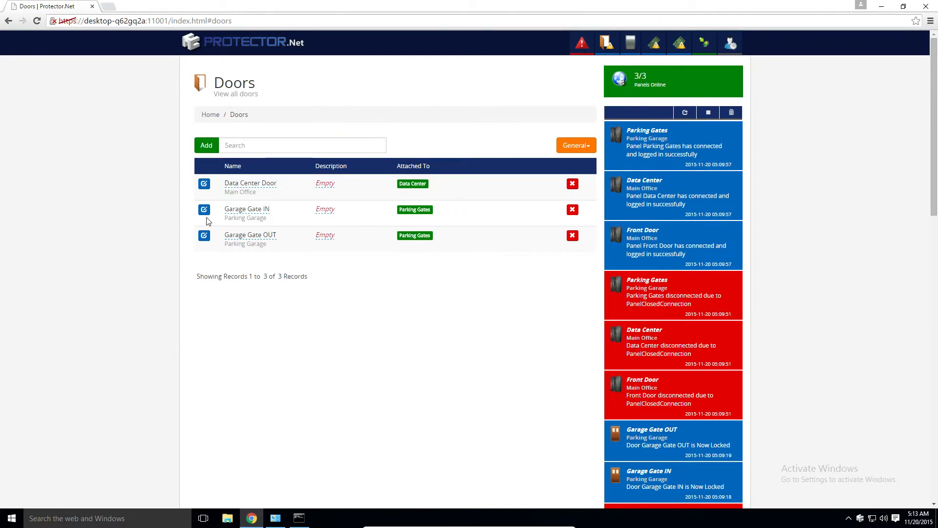
click(204, 209)
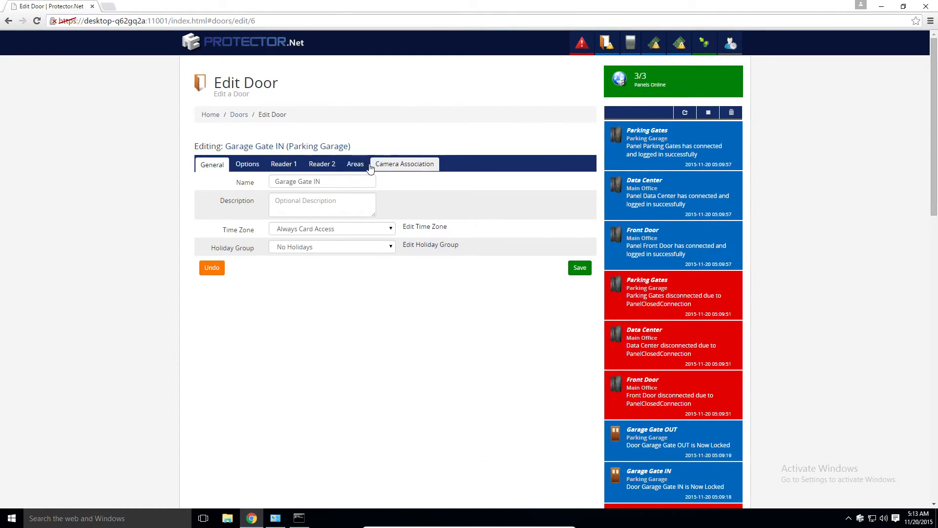
click(353, 165)
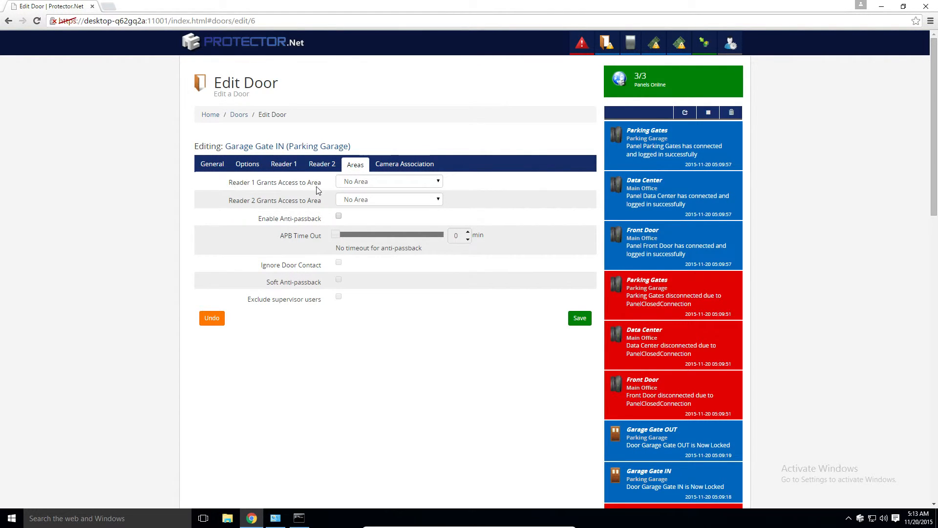
Set Garage Gate IN's Reader 1 to grant access to Inside Garage, enable anti-passback with Ignore Door Contact, and save
click(395, 181)
click(433, 200)
click(338, 216)
click(338, 262)
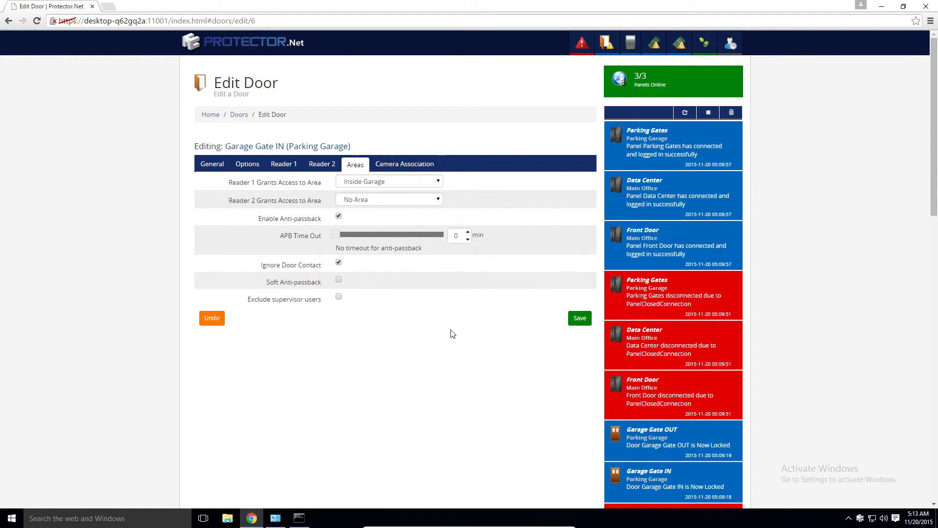
click(579, 319)
click(526, 299)
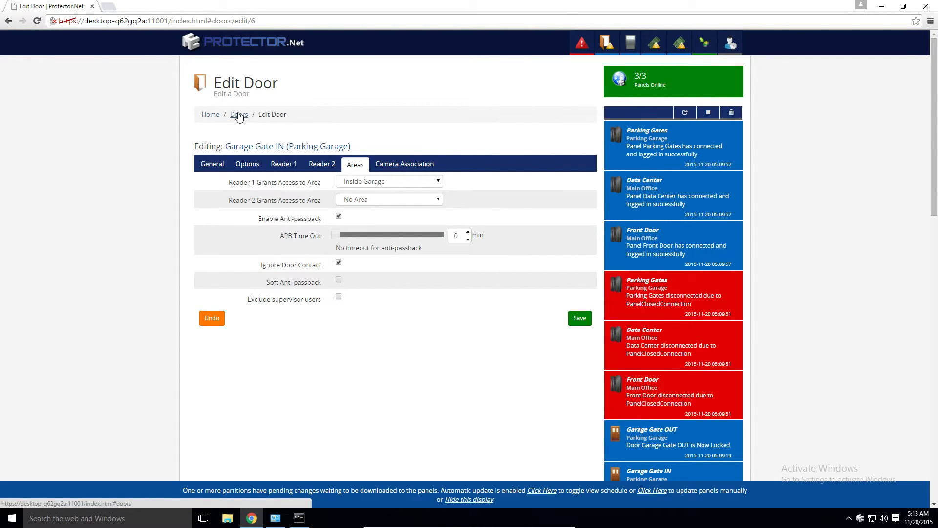
Open the area settings of the Garage Gate OUT door
click(239, 115)
click(210, 234)
click(355, 165)
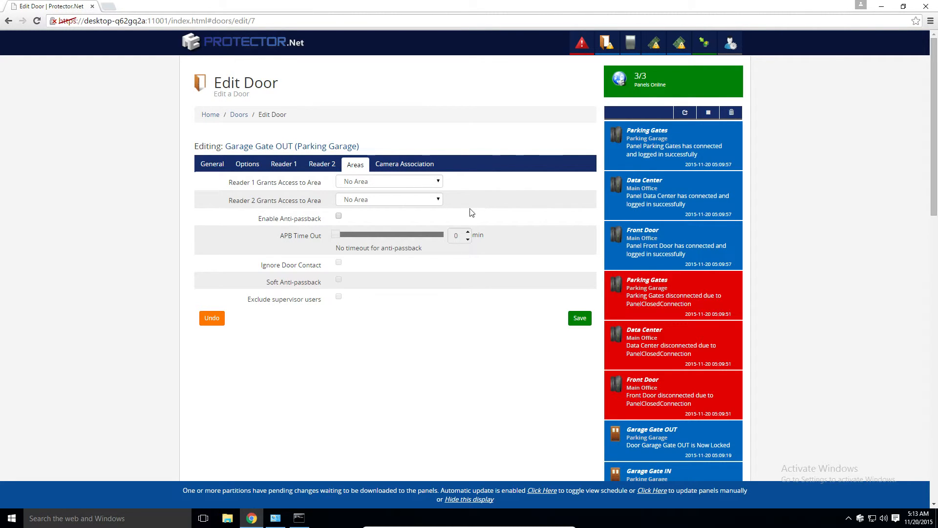
Set Garage Gate OUT's Reader 2 to grant access to Inside Garage, enable anti-passback with Ignore Door Contact, and save
click(400, 201)
click(392, 217)
click(339, 216)
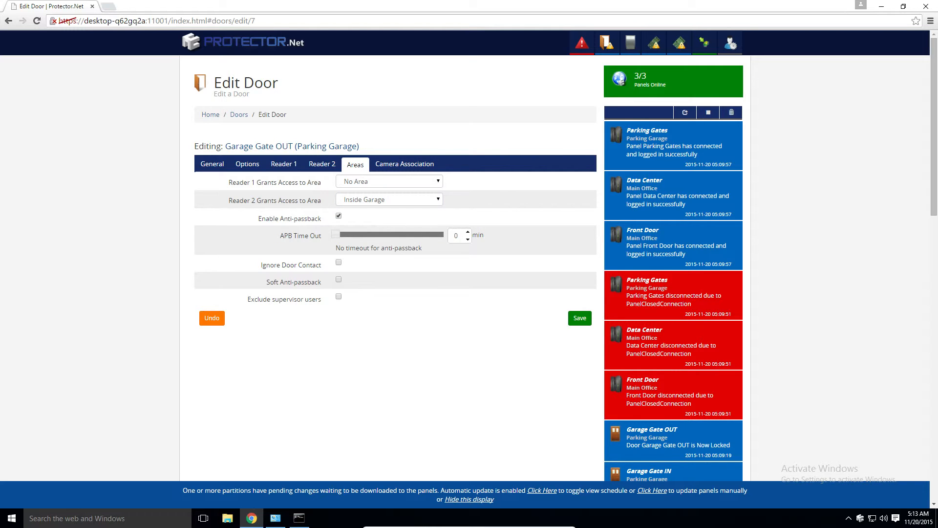
click(338, 262)
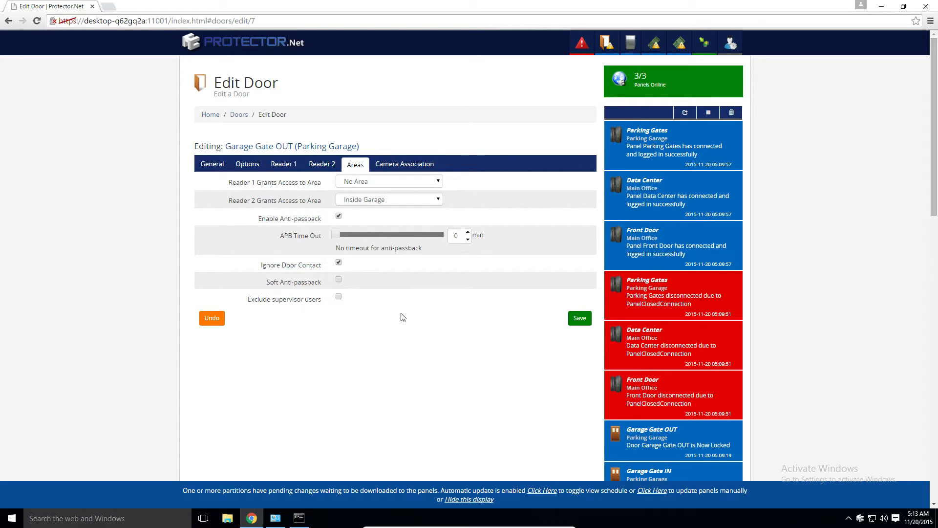
click(579, 318)
click(529, 299)
Update the panels with the garage gate changes and dismiss the update status
click(704, 43)
click(491, 98)
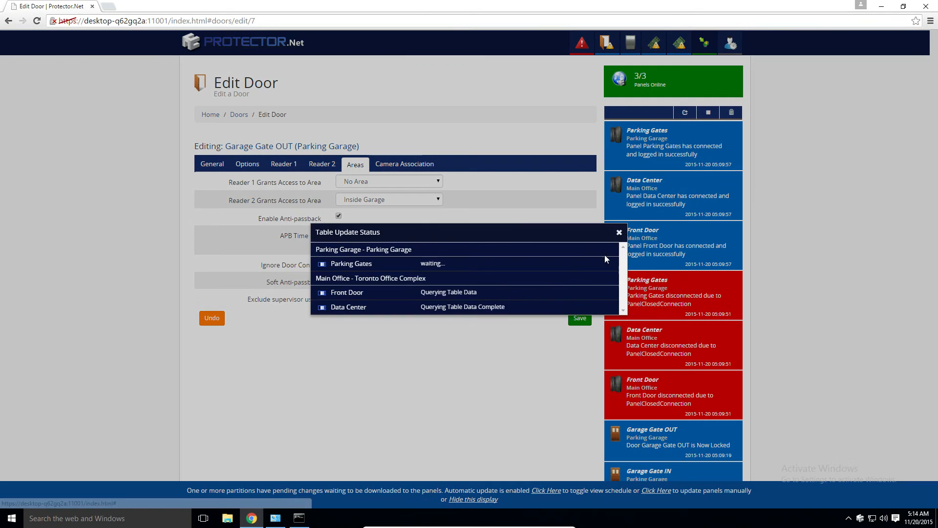
click(620, 233)
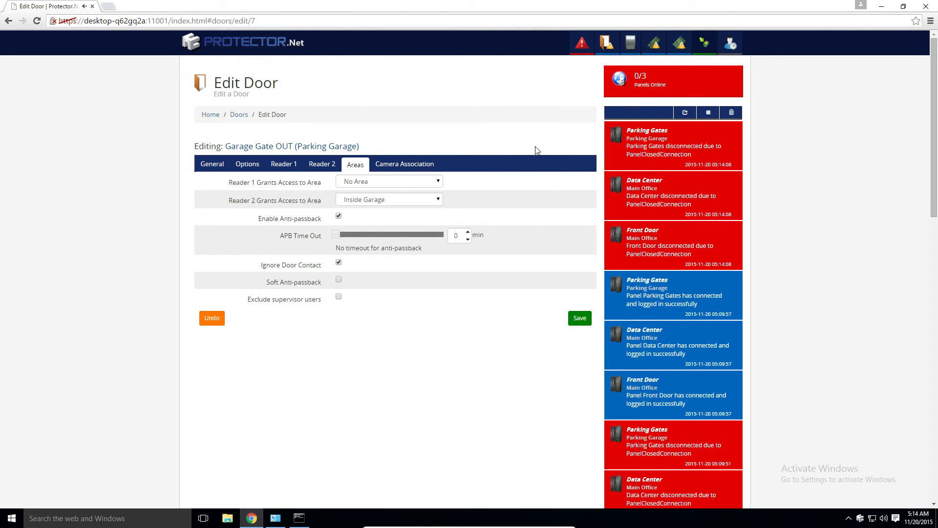